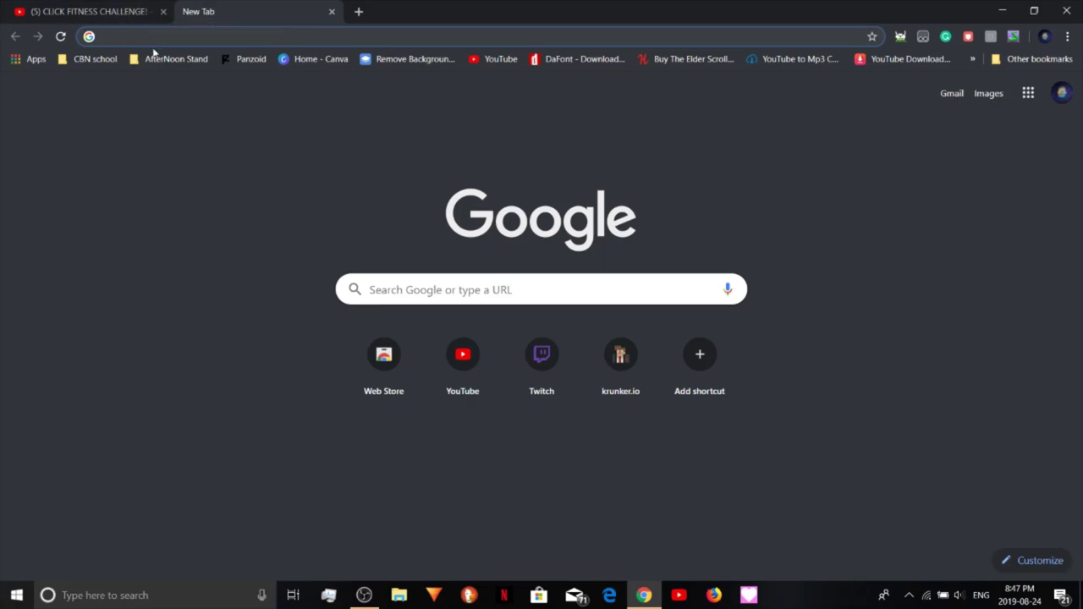
- Drag the New Tab in Chrome ahead of the fitness video tab
{"action": "left_click_drag", "start_coordinate": [297, 17], "coordinate": [73, 17]}
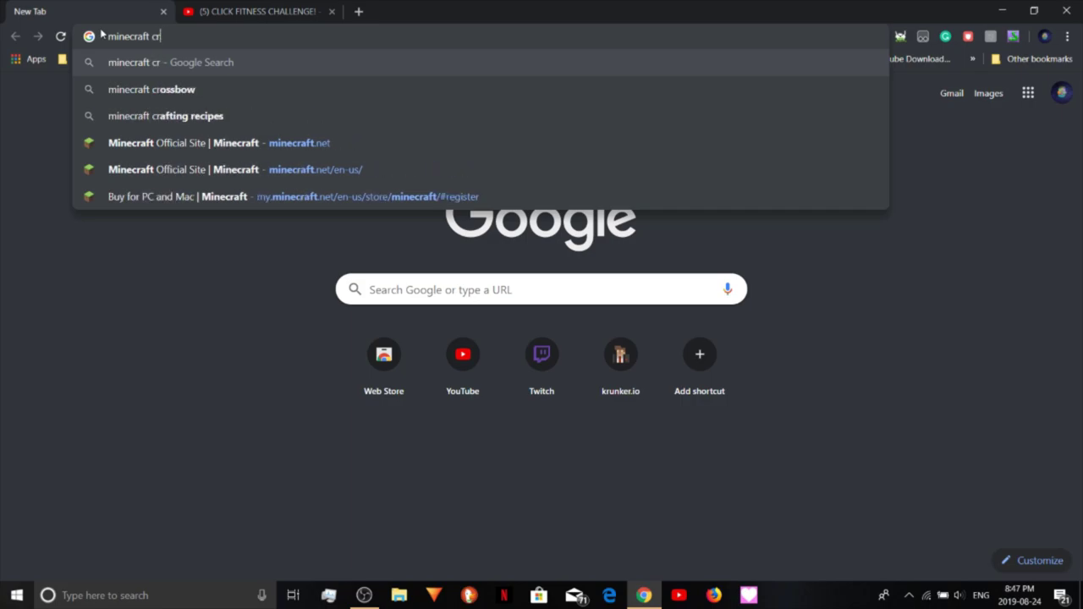
- Search Google for 'minecraft crash' and switch to the image results
{"action": "type", "text": "ash"}
{"action": "key", "text": "Return"}
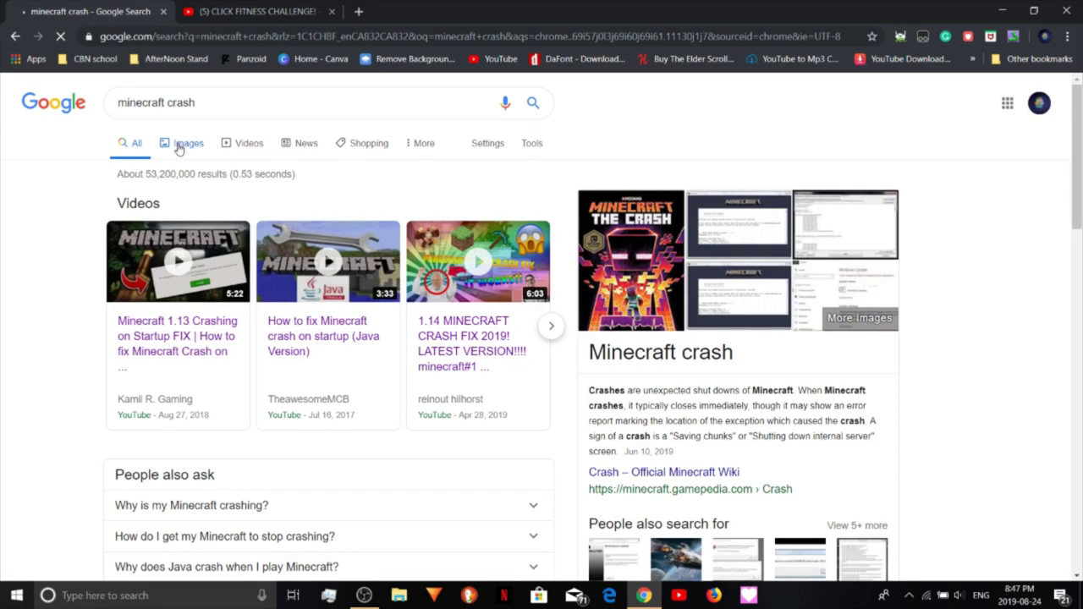
{"action": "left_click", "coordinate": [190, 144]}
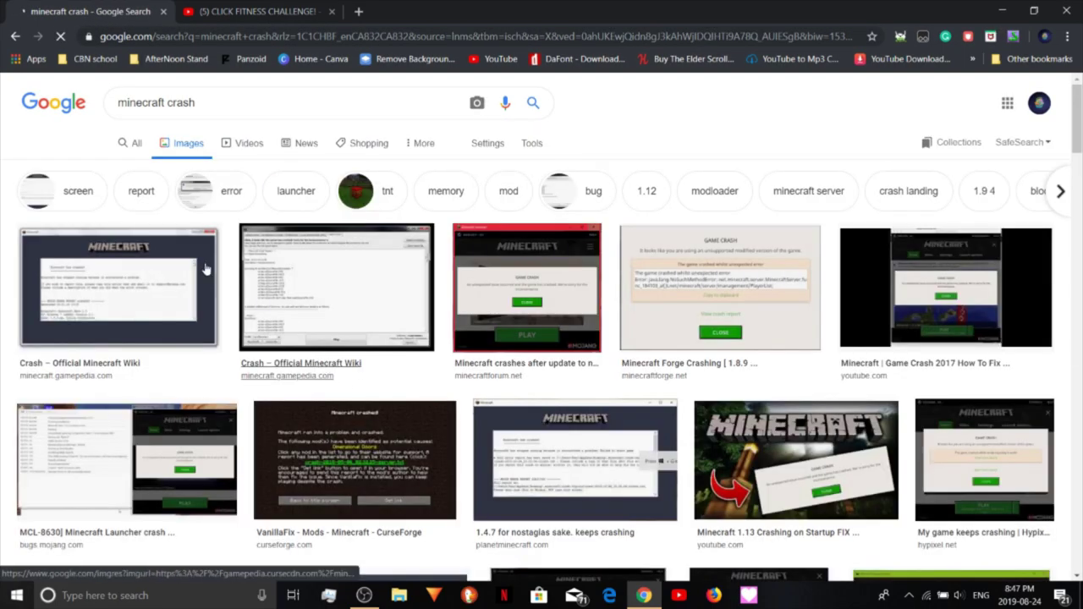
- Preview two Minecraft crash images, close the preview, and minimize Chrome
{"action": "left_click", "coordinate": [116, 279]}
{"action": "left_click", "coordinate": [514, 118]}
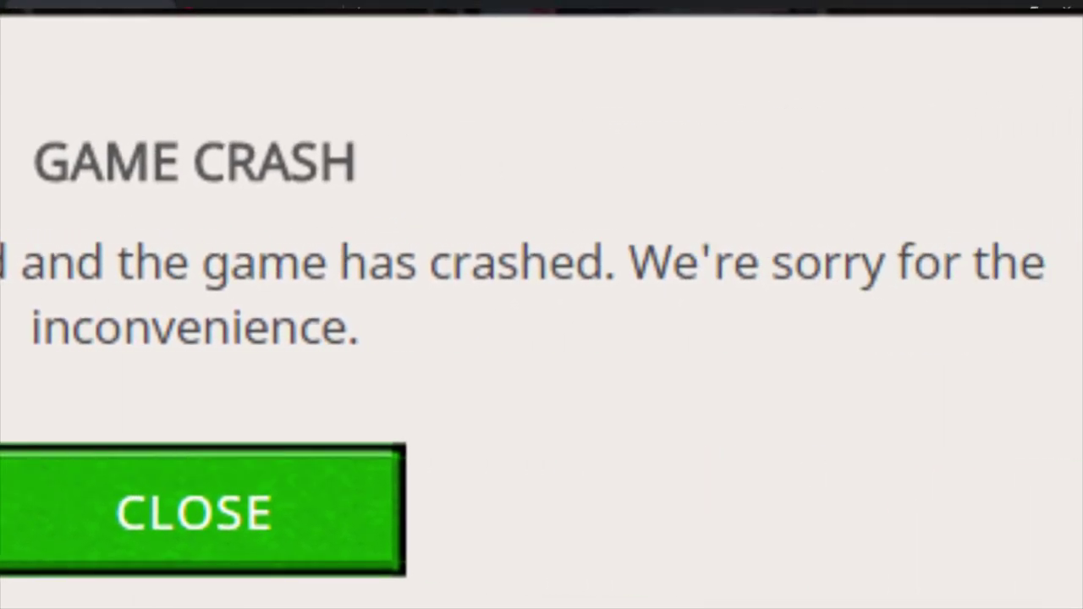
{"action": "key", "text": "Escape"}
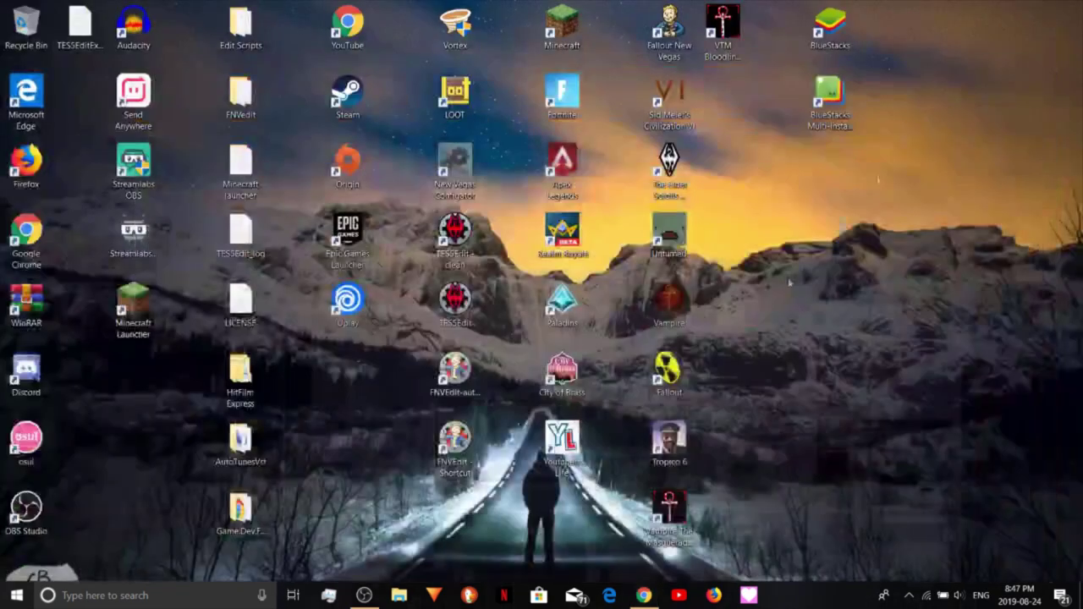
{"action": "left_click", "coordinate": [1002, 10]}
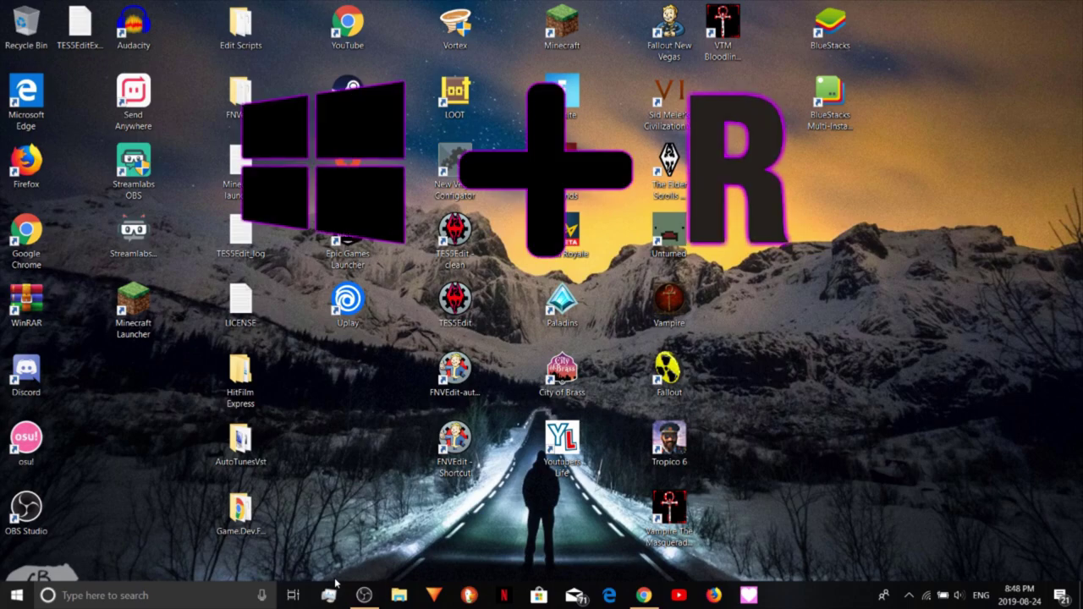
- Run %appdata% from the Win+R dialog to open the Roaming folder
{"action": "key", "text": "super+r"}
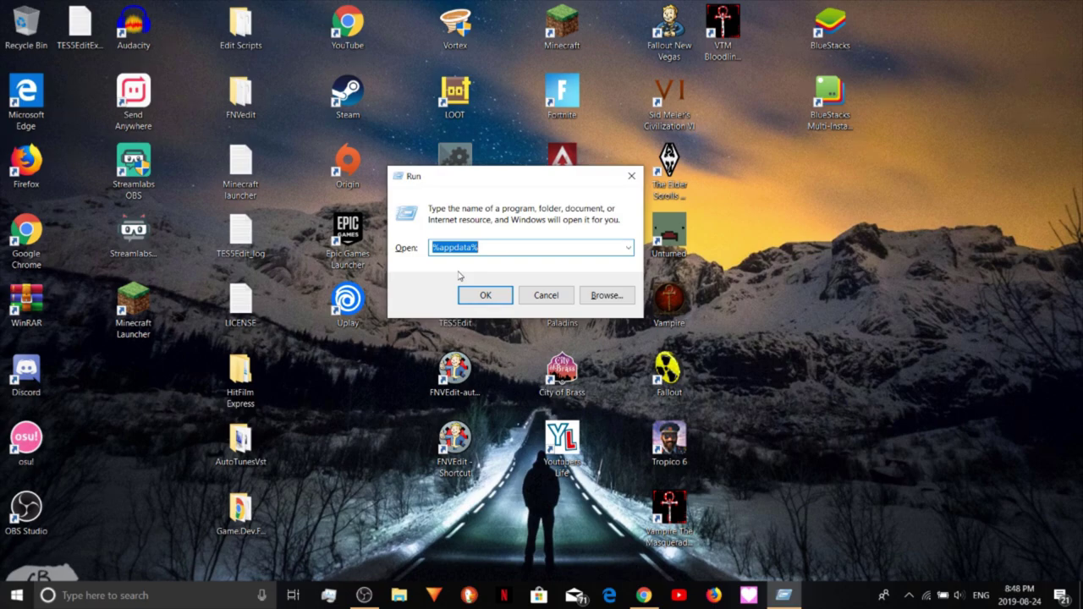
{"action": "left_click", "coordinate": [628, 248]}
{"action": "left_click", "coordinate": [628, 248]}
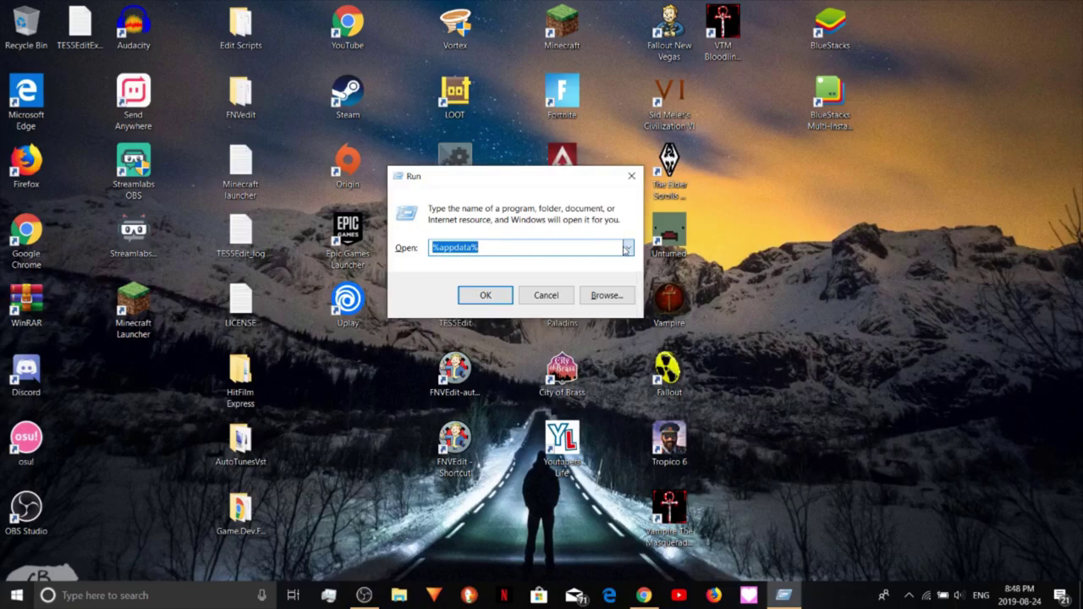
{"action": "left_click", "coordinate": [487, 295]}
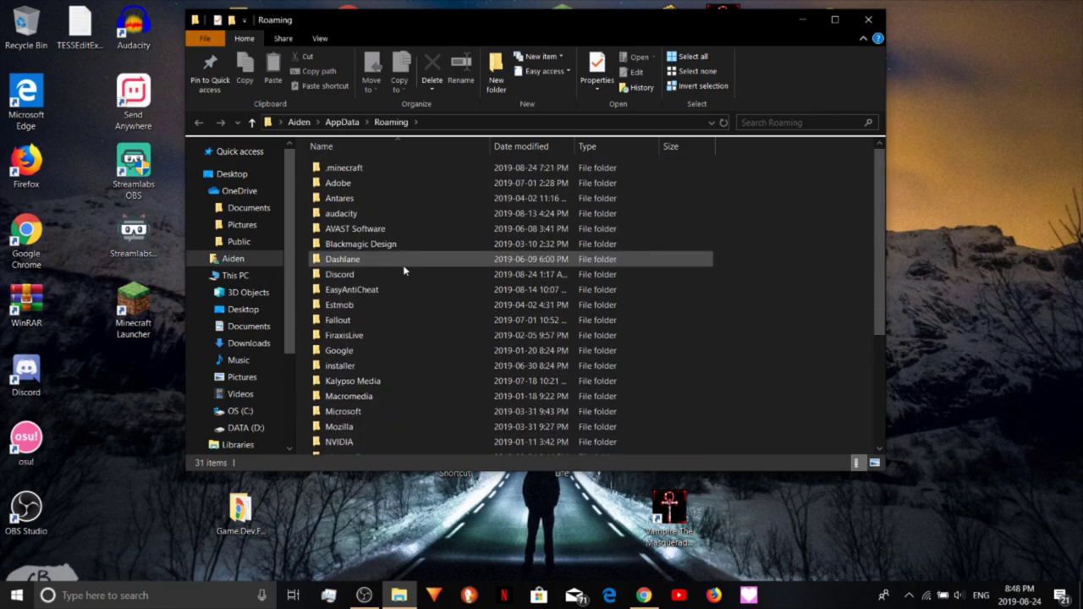
- Open .minecraft in Roaming and scroll through its folders and files
{"action": "left_click", "coordinate": [357, 168]}
{"action": "double_click", "coordinate": [357, 168]}
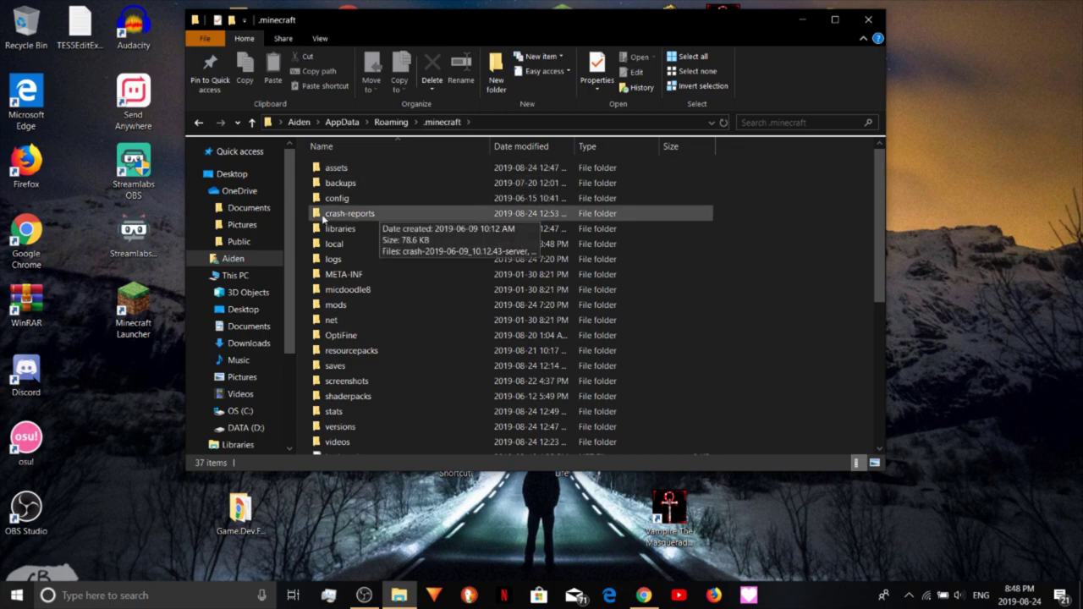
{"action": "scroll", "coordinate": [372, 346], "scroll_direction": "down", "scroll_amount": 6}
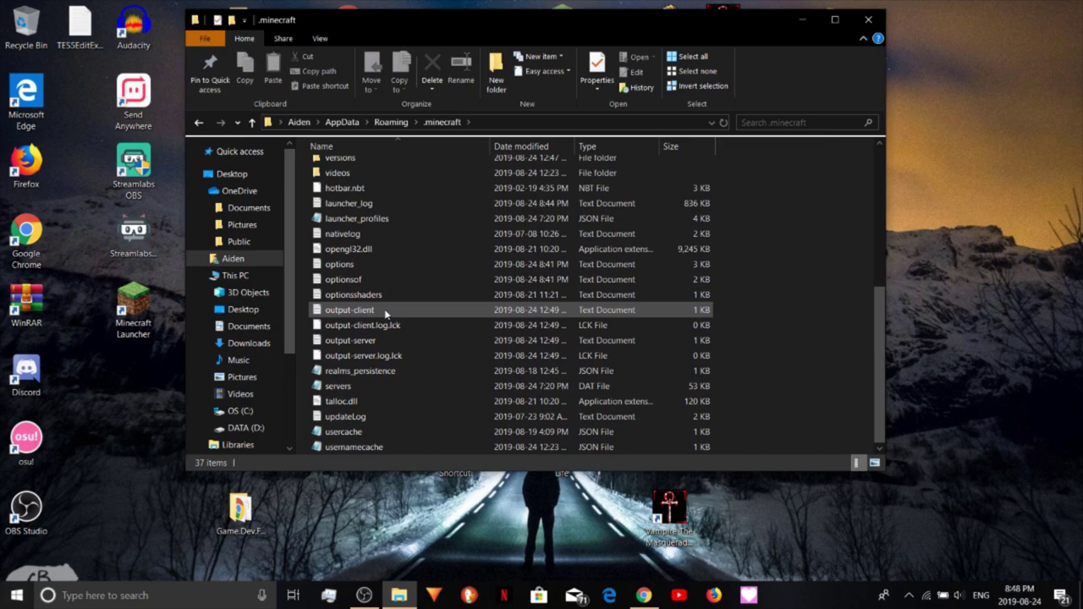
{"action": "scroll", "coordinate": [384, 309], "scroll_direction": "up", "scroll_amount": 6}
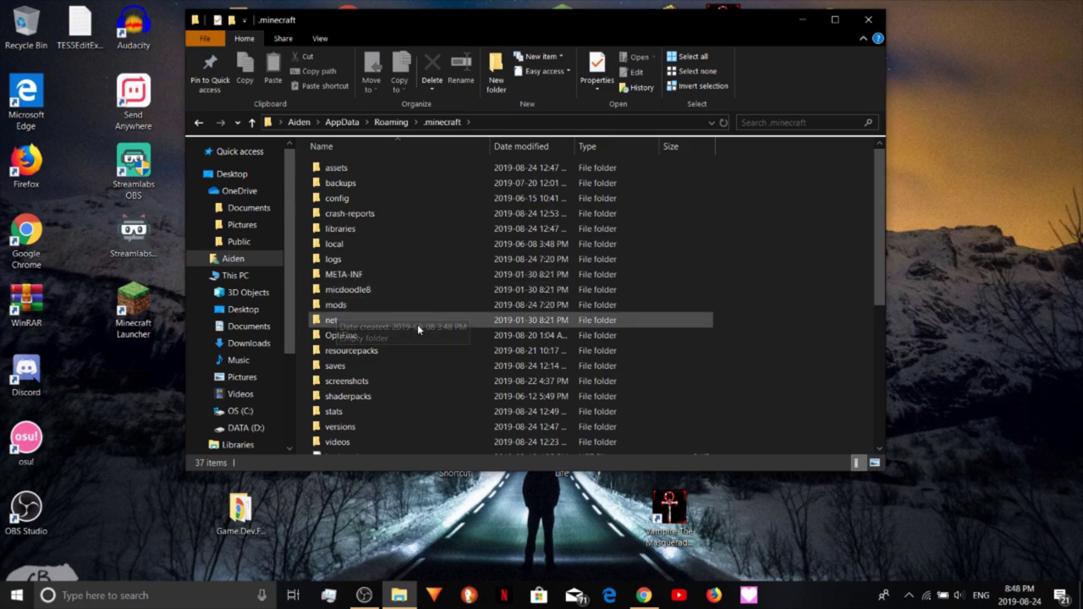
{"action": "scroll", "coordinate": [419, 328], "scroll_direction": "down", "scroll_amount": 6}
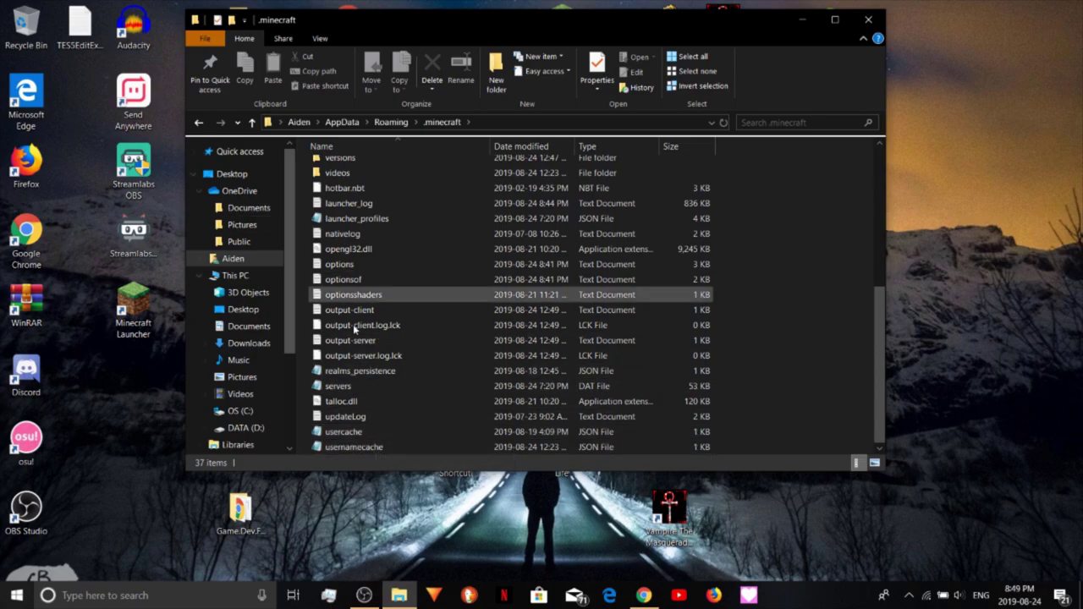
- Minimize .minecraft, open the desktop Recycle Bin to confirm it's empty, then close it
{"action": "left_click", "coordinate": [801, 19]}
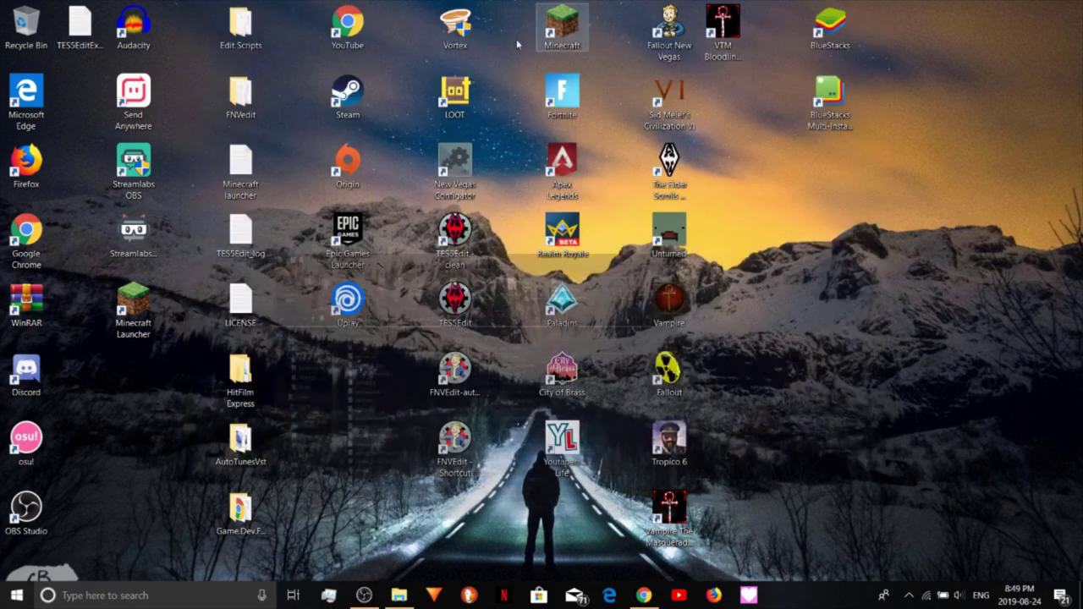
{"action": "double_click", "coordinate": [42, 30]}
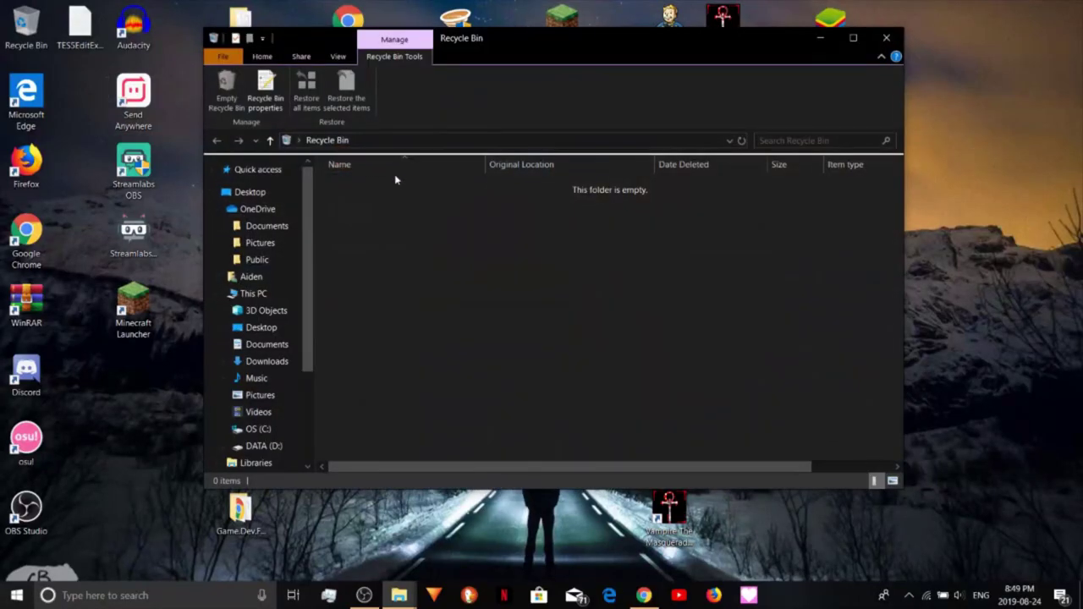
{"action": "right_click", "coordinate": [395, 196]}
{"action": "left_click", "coordinate": [384, 249]}
{"action": "left_click", "coordinate": [886, 38]}
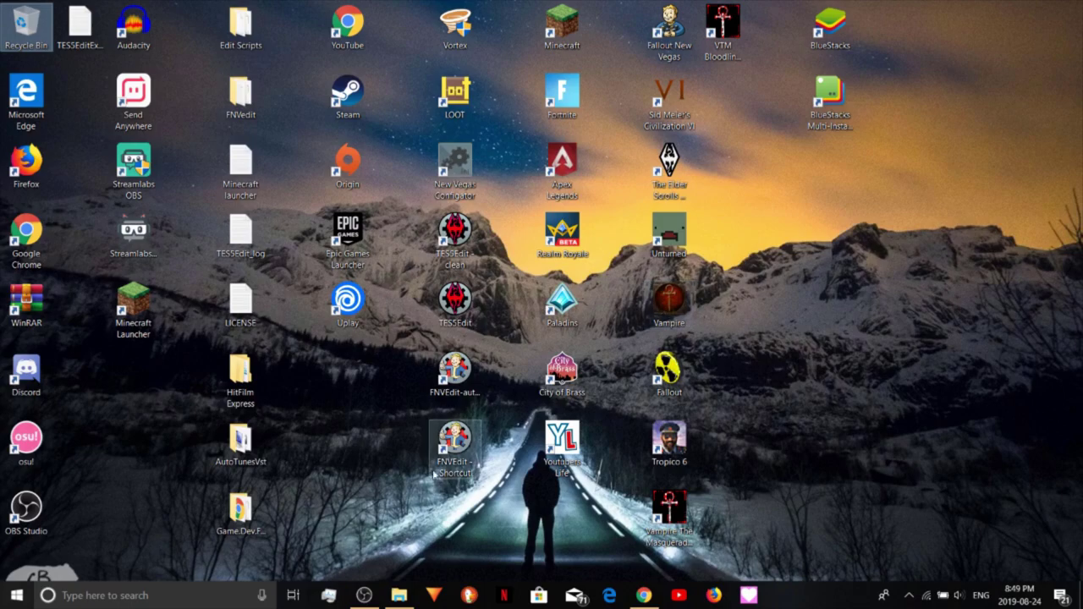
- Restore the .minecraft window and scroll its list back up to the mods folder
{"action": "left_click", "coordinate": [398, 595]}
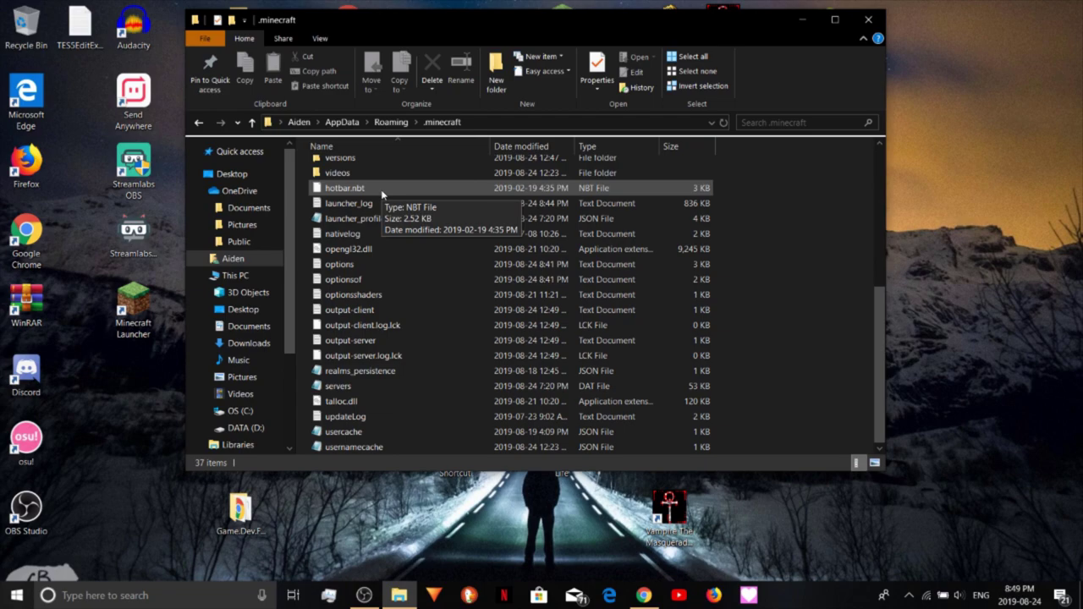
{"action": "scroll", "coordinate": [382, 194], "scroll_direction": "up", "scroll_amount": 2}
{"action": "scroll", "coordinate": [364, 288], "scroll_direction": "up", "scroll_amount": 4}
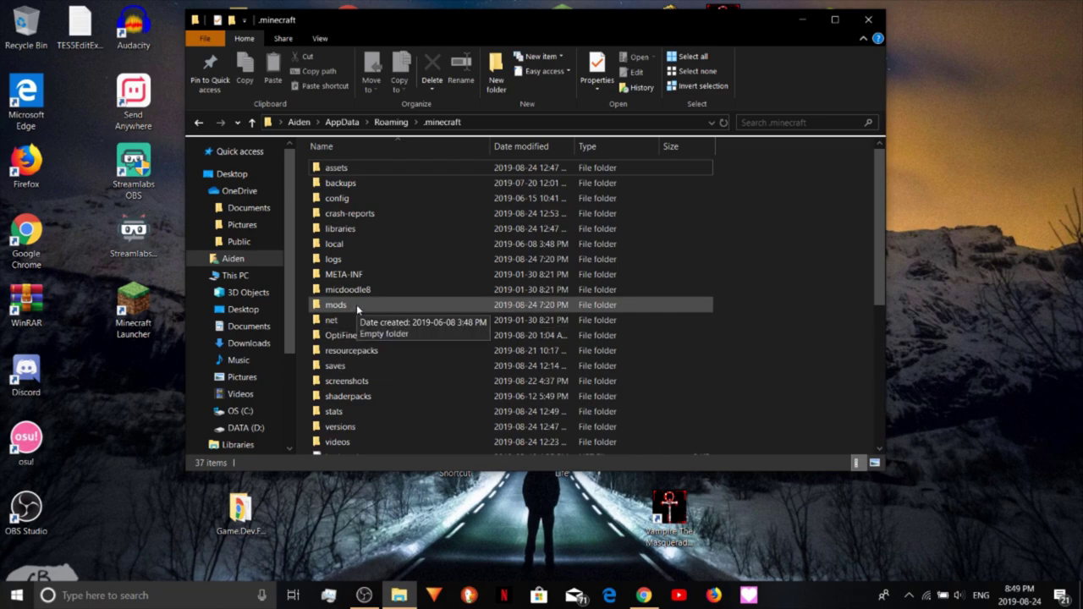
{"action": "scroll", "coordinate": [356, 305], "scroll_direction": "down", "scroll_amount": 6}
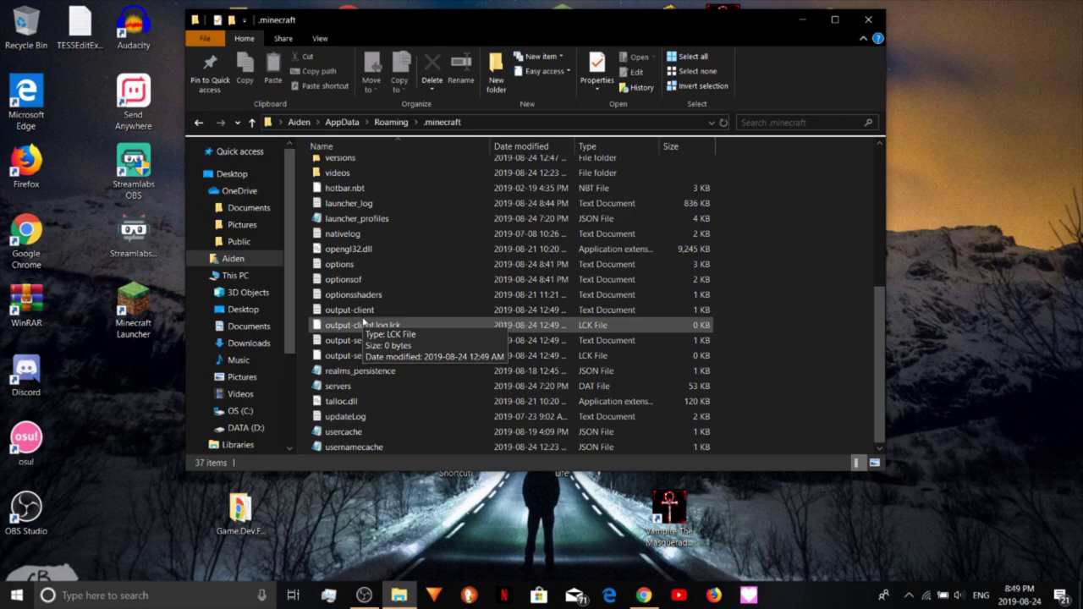
{"action": "scroll", "coordinate": [364, 321], "scroll_direction": "up", "scroll_amount": 3}
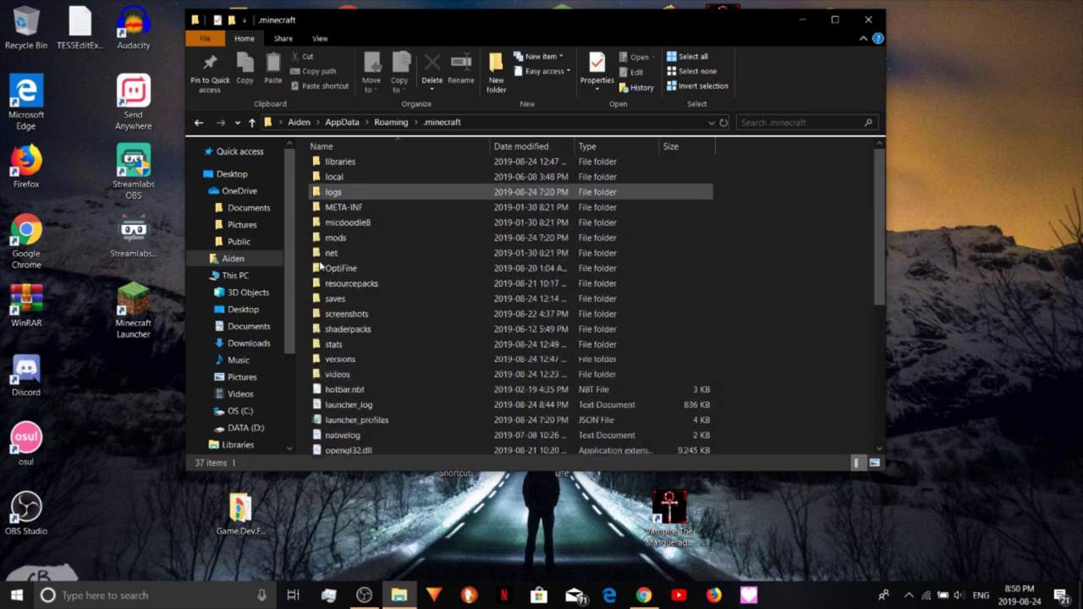
{"action": "scroll", "coordinate": [343, 309], "scroll_direction": "up", "scroll_amount": 3}
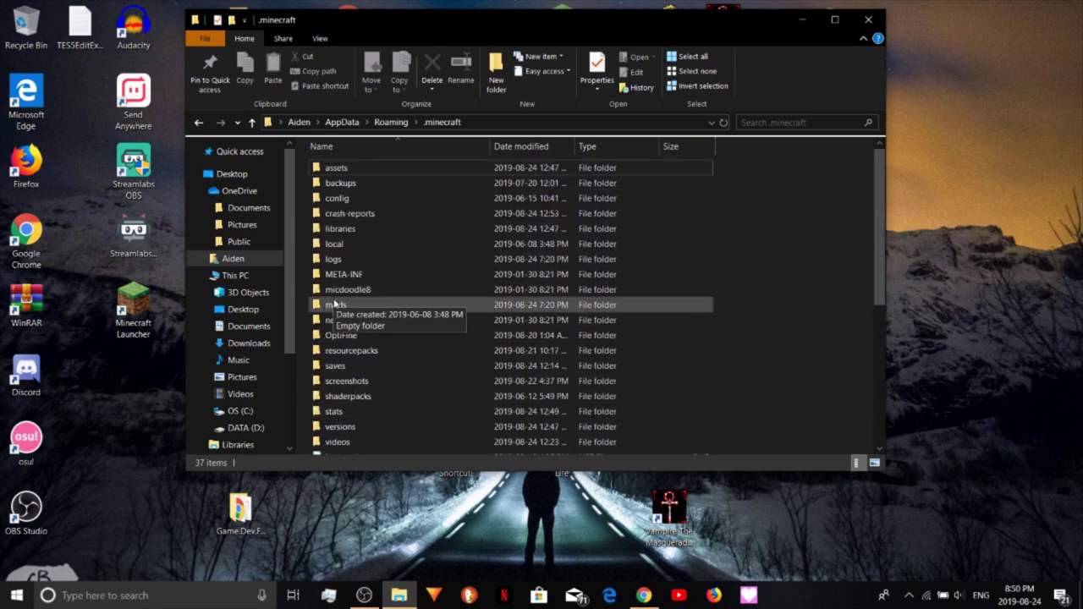
- Open the mods folder, confirm it is empty, and go back to .minecraft
{"action": "double_click", "coordinate": [345, 307]}
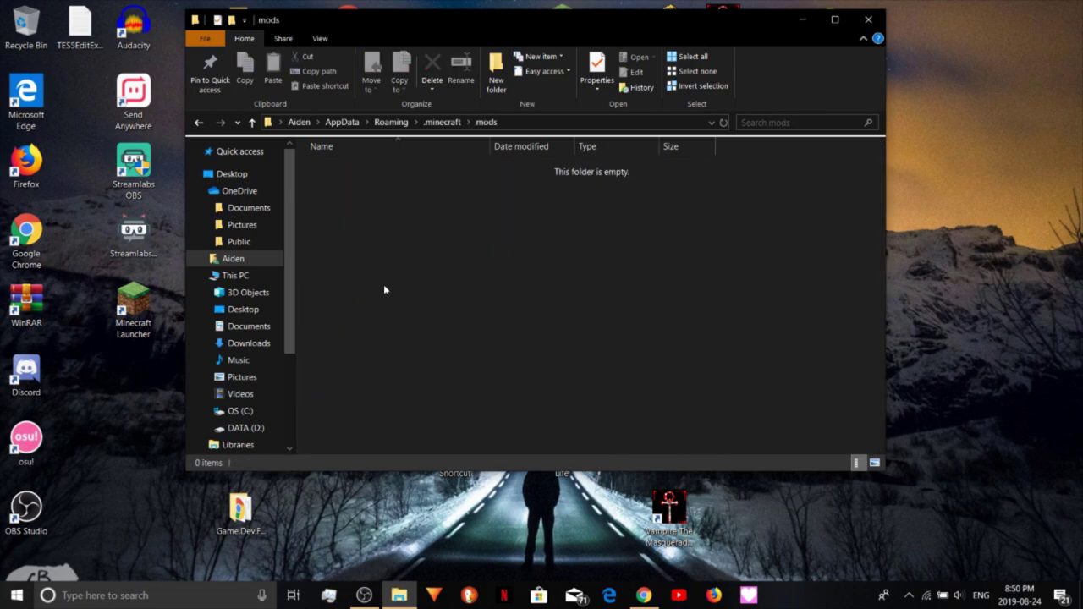
{"action": "right_click", "coordinate": [407, 214]}
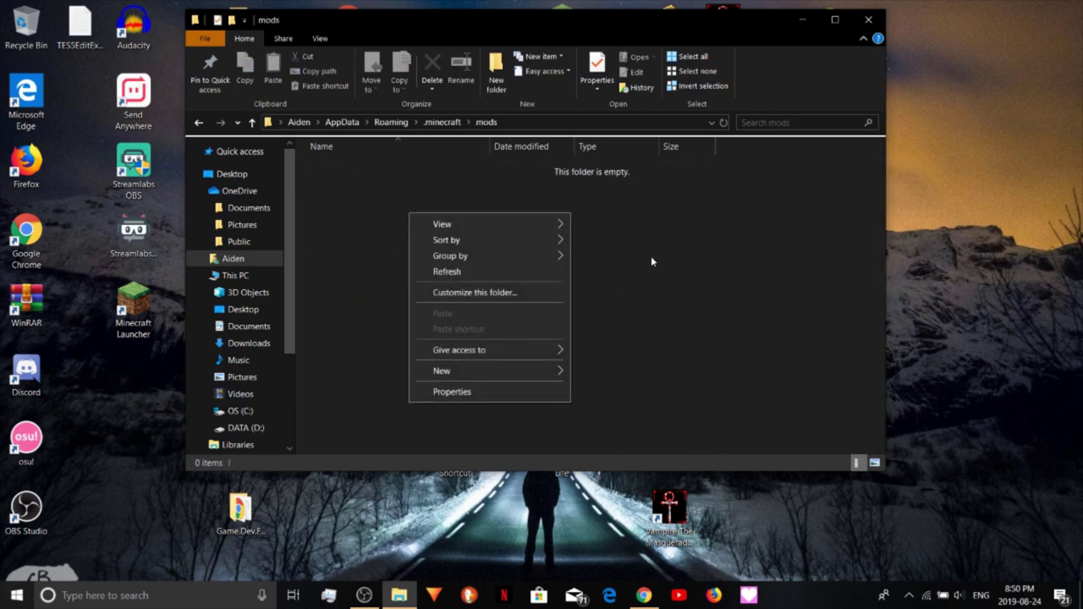
{"action": "left_click", "coordinate": [630, 249]}
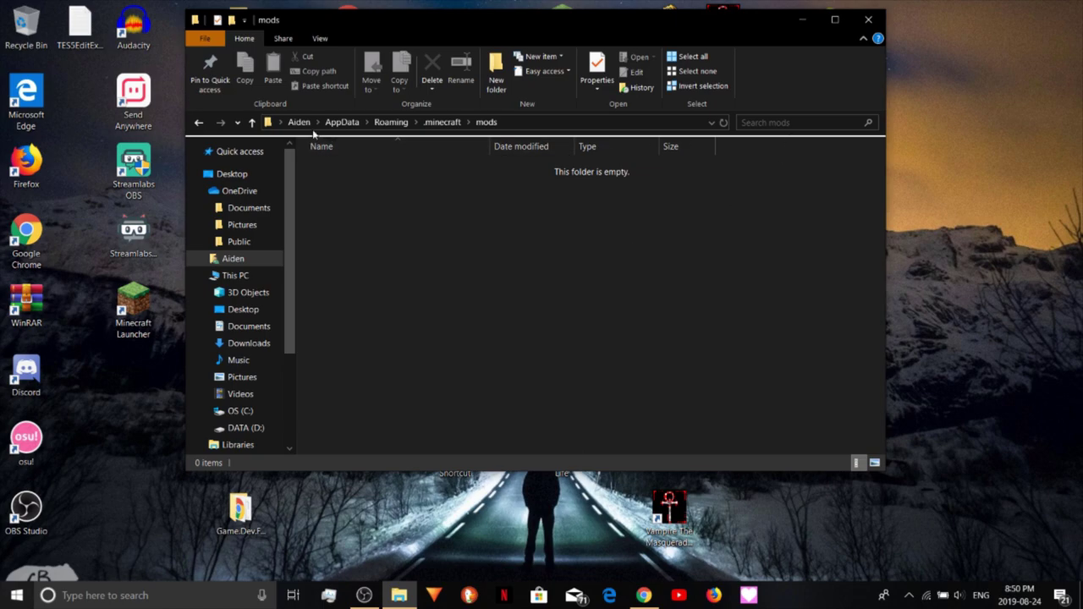
{"action": "left_click", "coordinate": [198, 122]}
- Scroll the .minecraft listing, then reopen mods to recheck it and return
{"action": "scroll", "coordinate": [351, 301], "scroll_direction": "down", "scroll_amount": 5}
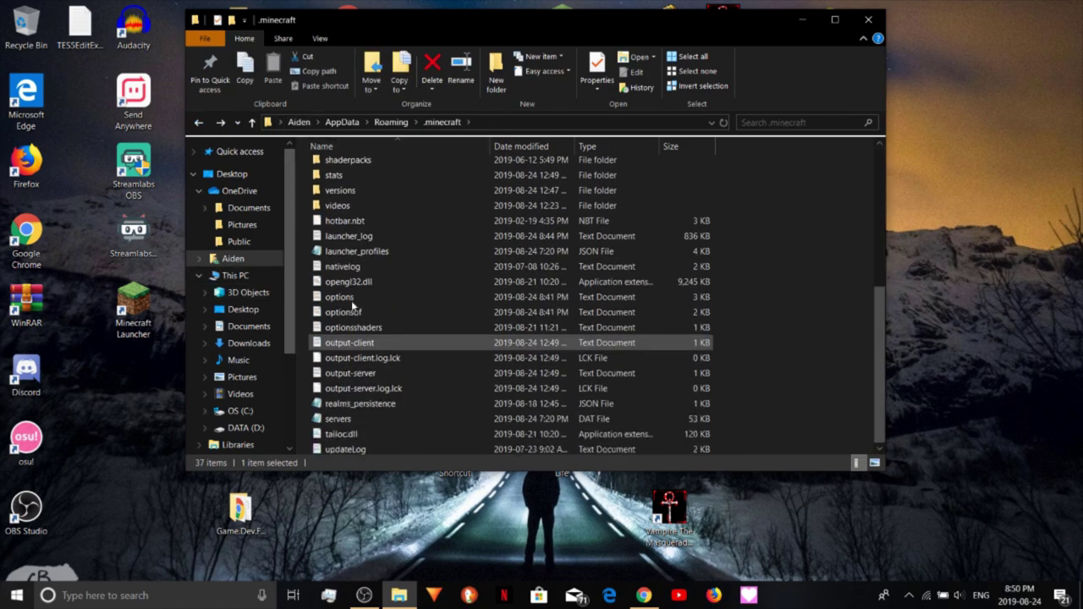
{"action": "scroll", "coordinate": [351, 301], "scroll_direction": "down", "scroll_amount": 1}
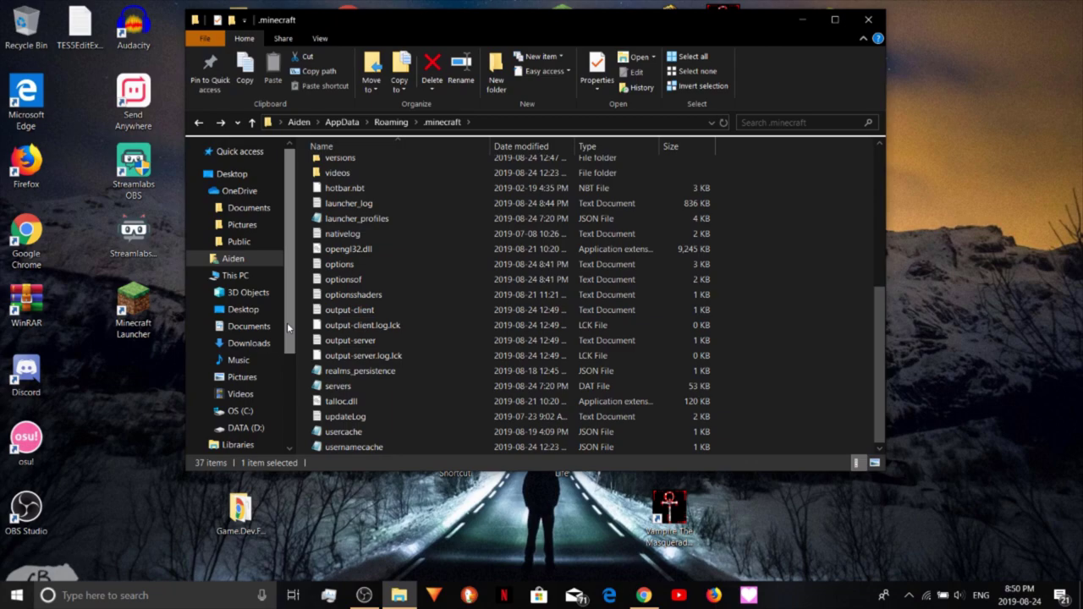
{"action": "scroll", "coordinate": [434, 325], "scroll_direction": "up", "scroll_amount": 6}
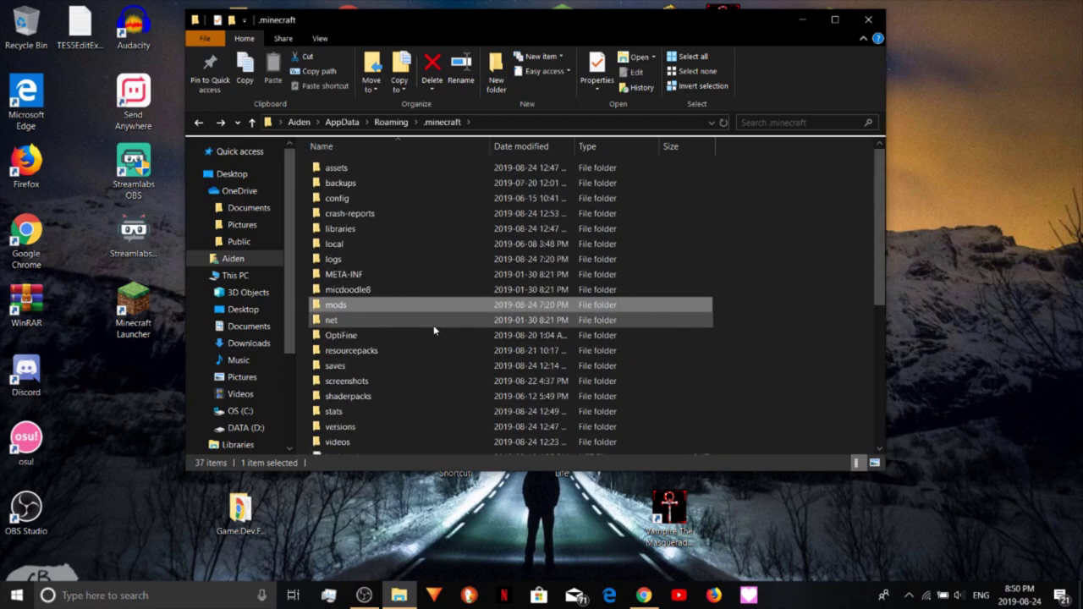
{"action": "scroll", "coordinate": [433, 325], "scroll_direction": "down", "scroll_amount": 6}
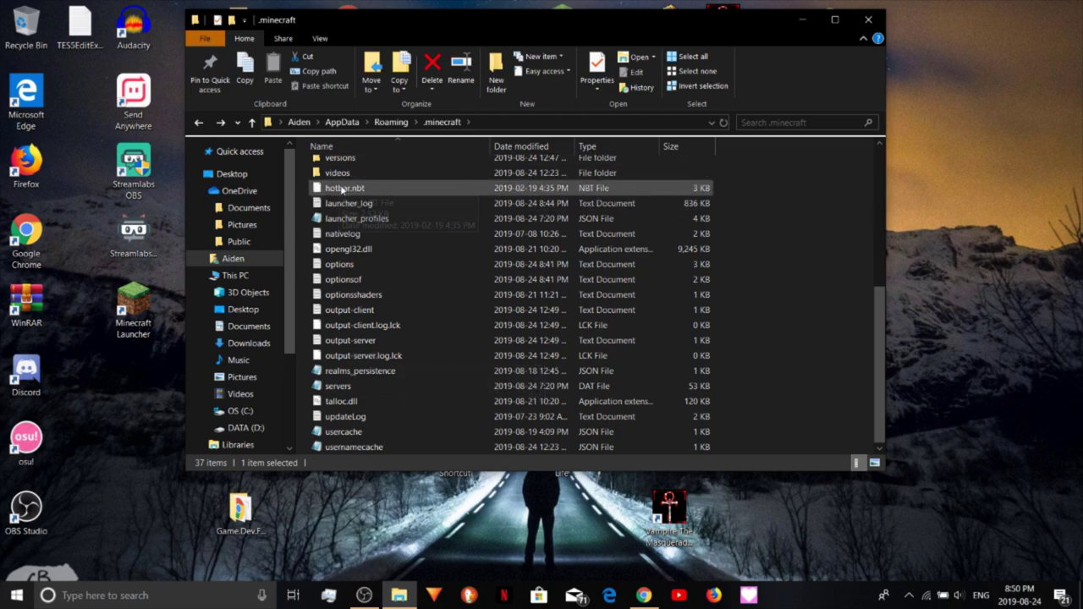
{"action": "scroll", "coordinate": [373, 203], "scroll_direction": "up", "scroll_amount": 2}
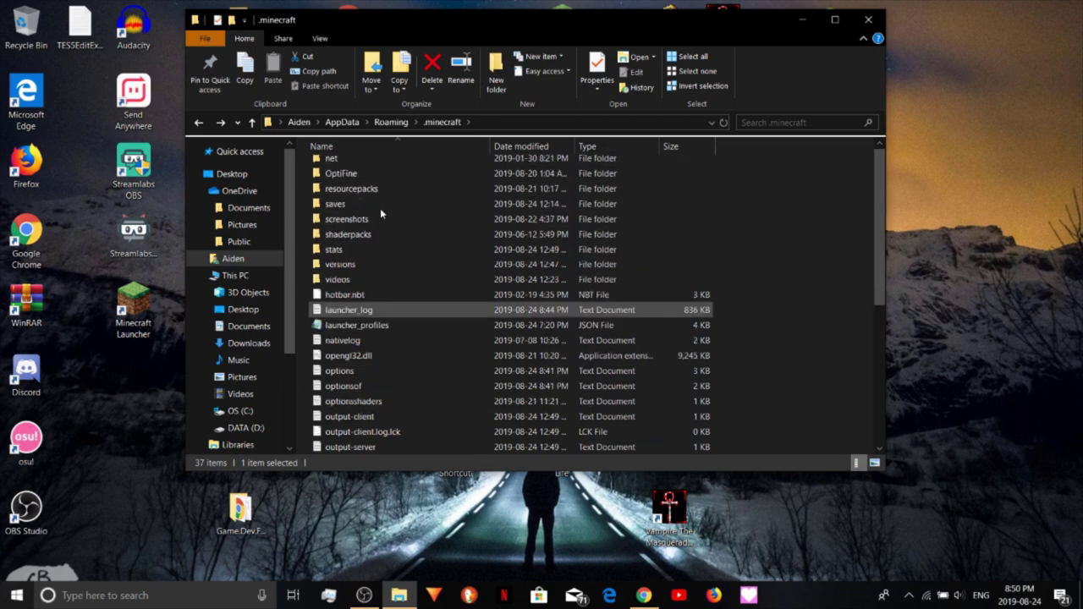
{"action": "scroll", "coordinate": [380, 208], "scroll_direction": "up", "scroll_amount": 4}
{"action": "double_click", "coordinate": [354, 306]}
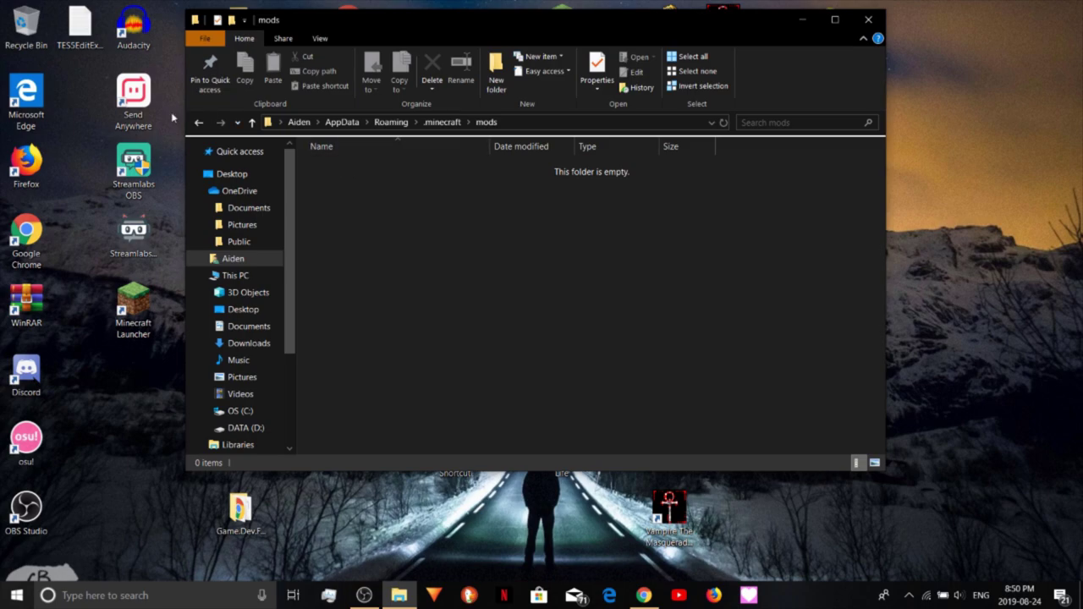
{"action": "left_click", "coordinate": [200, 125]}
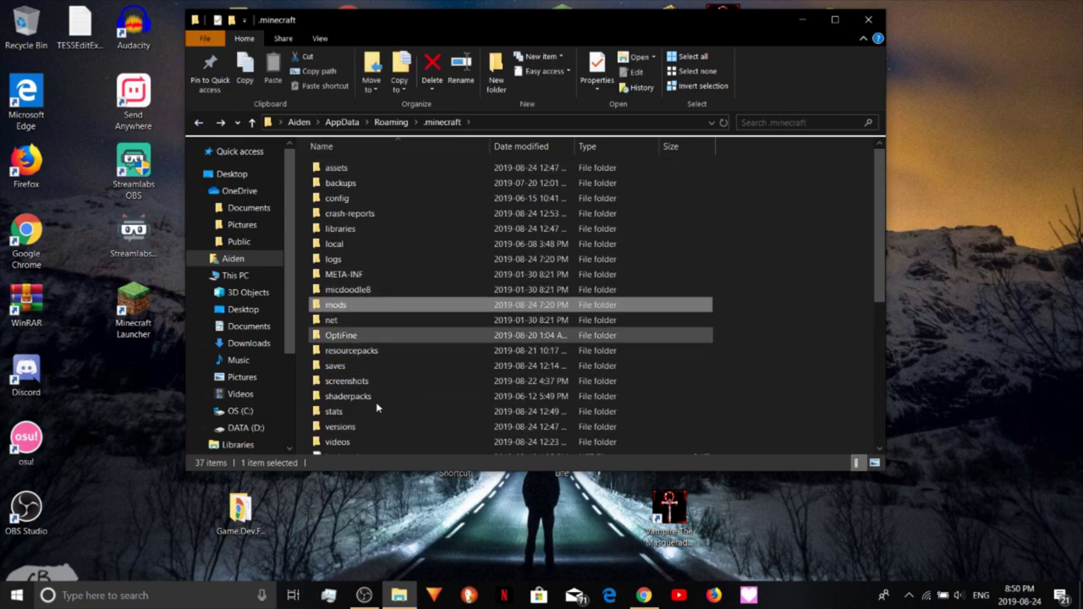
- Close the .minecraft window and play Minecraft's OptiFine installation from the desktop Launcher
{"action": "left_click", "coordinate": [868, 18]}
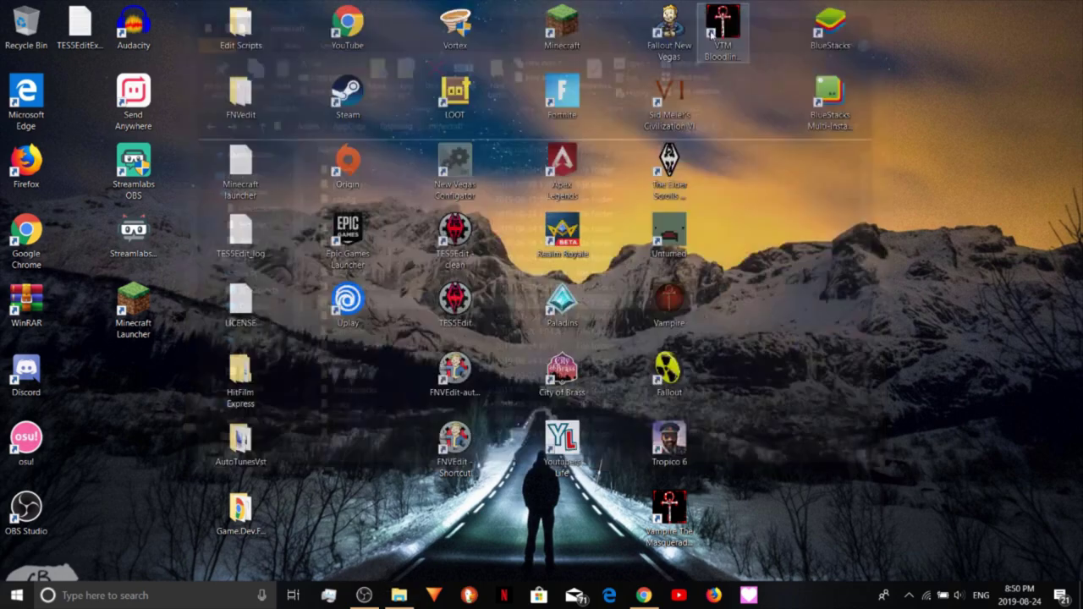
{"action": "double_click", "coordinate": [562, 26]}
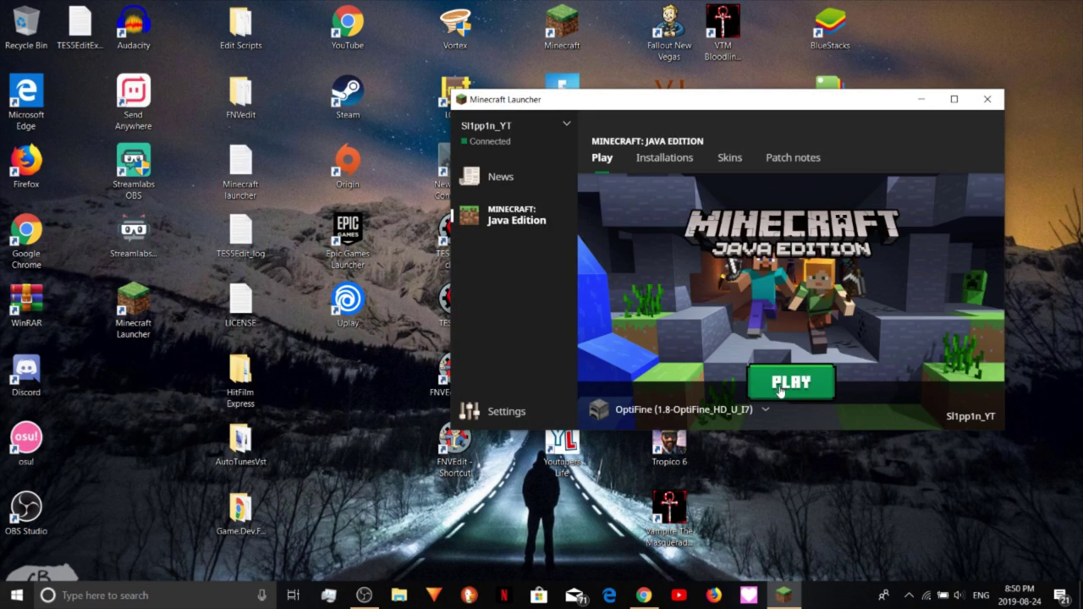
{"action": "left_click", "coordinate": [786, 382]}
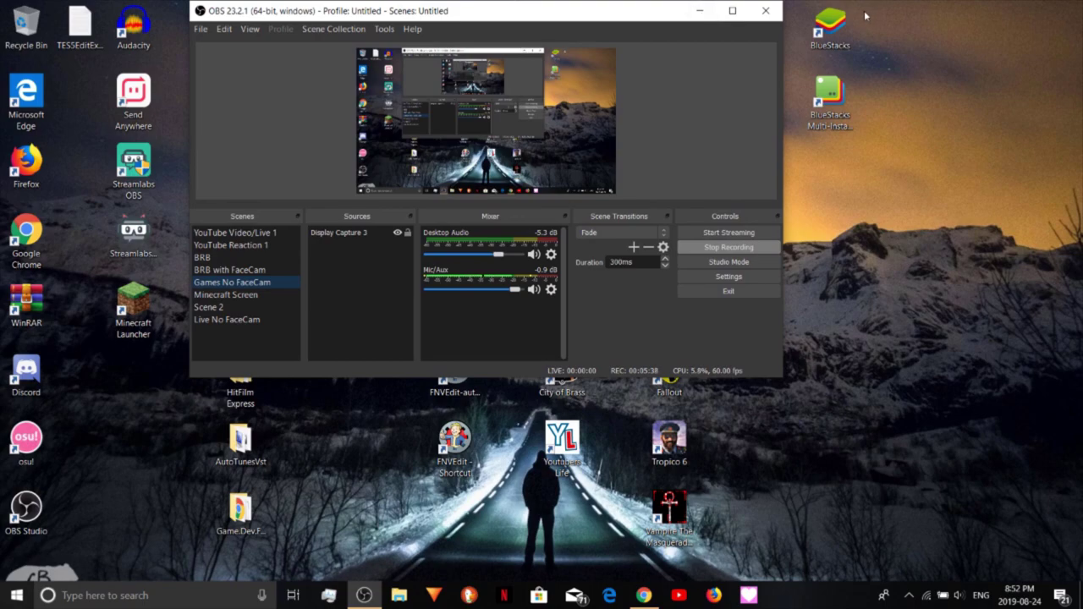
- Minimize the OBS Studio window so the desktop shows
{"action": "left_click", "coordinate": [702, 13]}
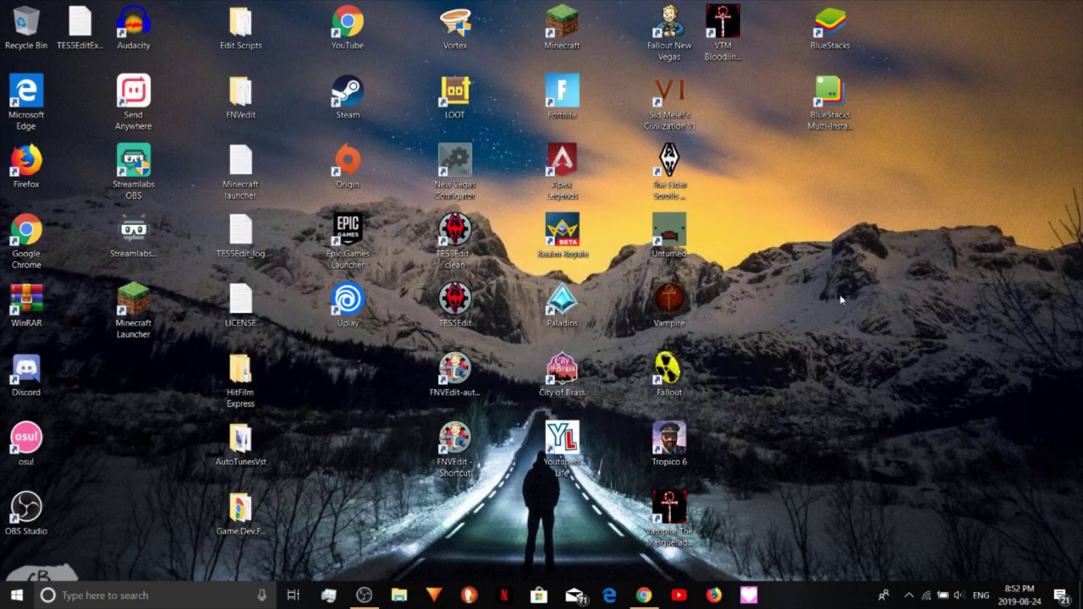